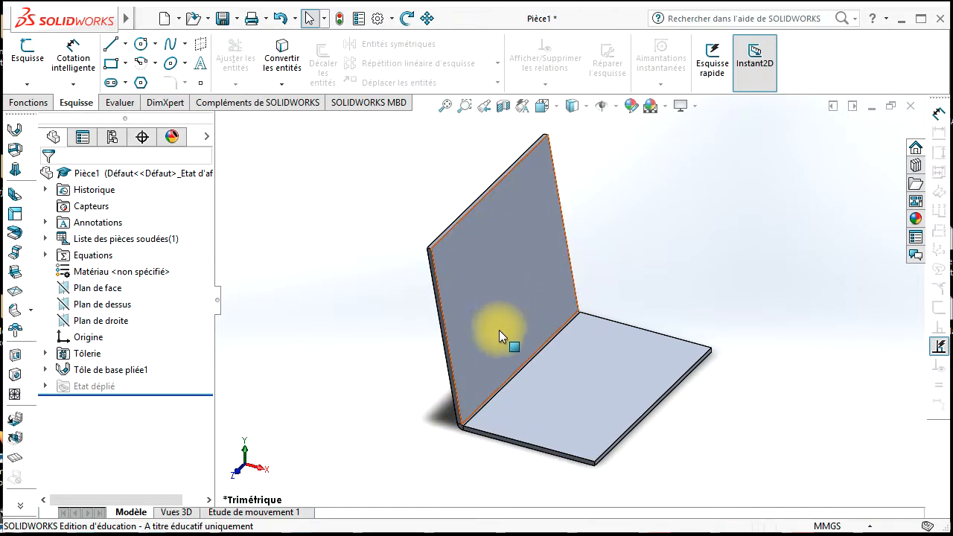
Create a new part and sketch a vertical line about 71 mm long upward from the origin on the front plane
left_click(163, 17)
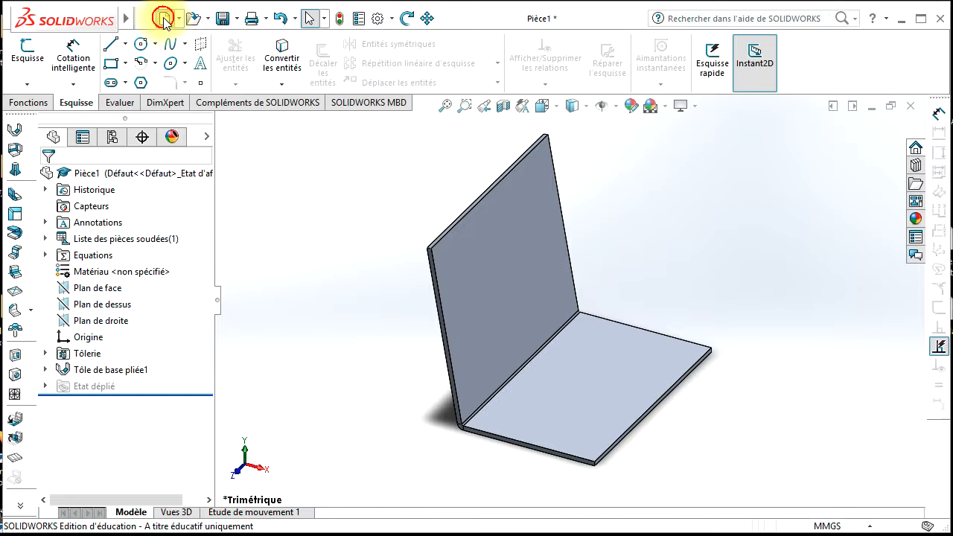
double_click(287, 207)
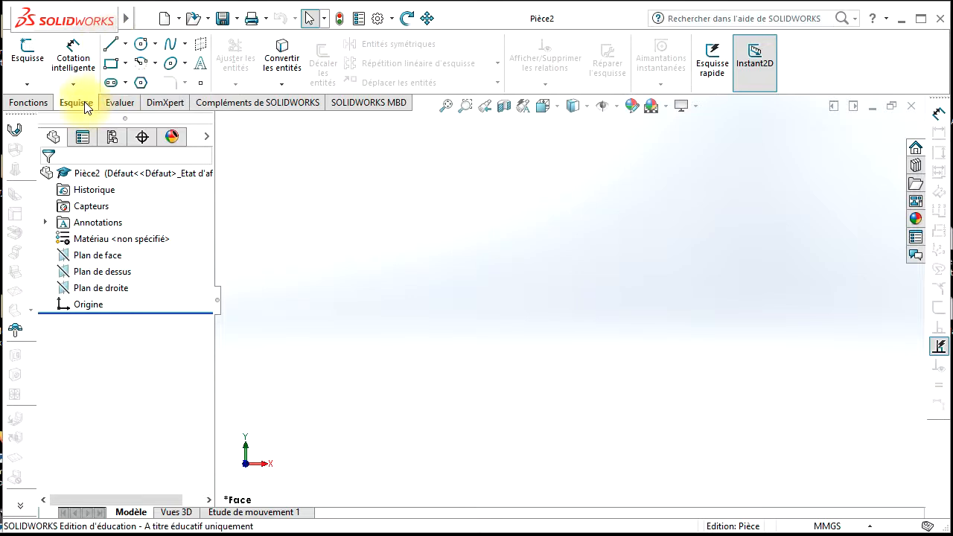
left_click(112, 43)
left_click(462, 240)
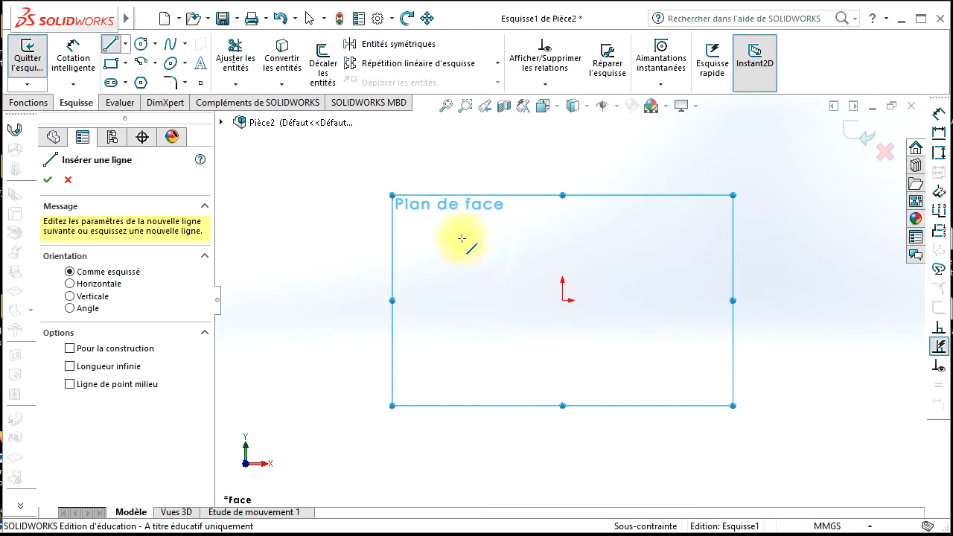
left_click(564, 300)
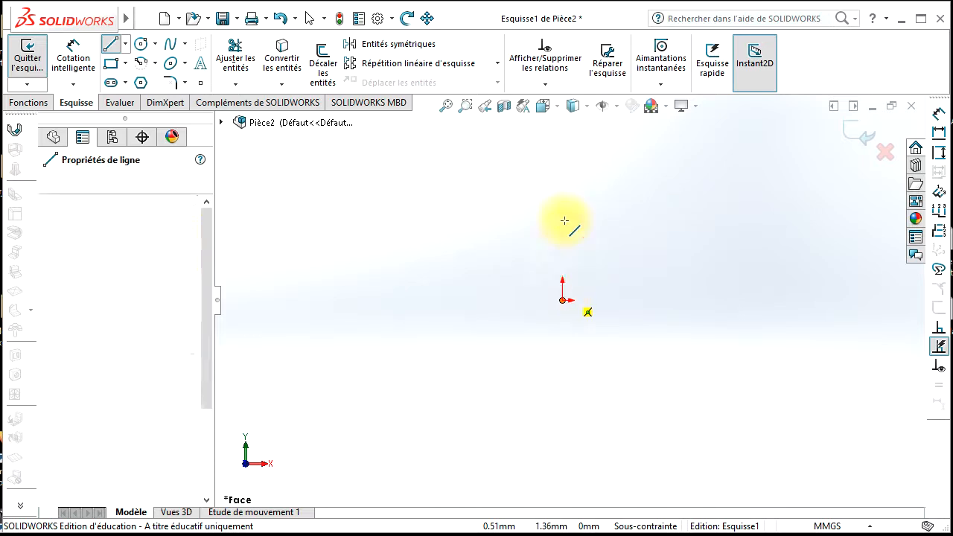
left_click(563, 166)
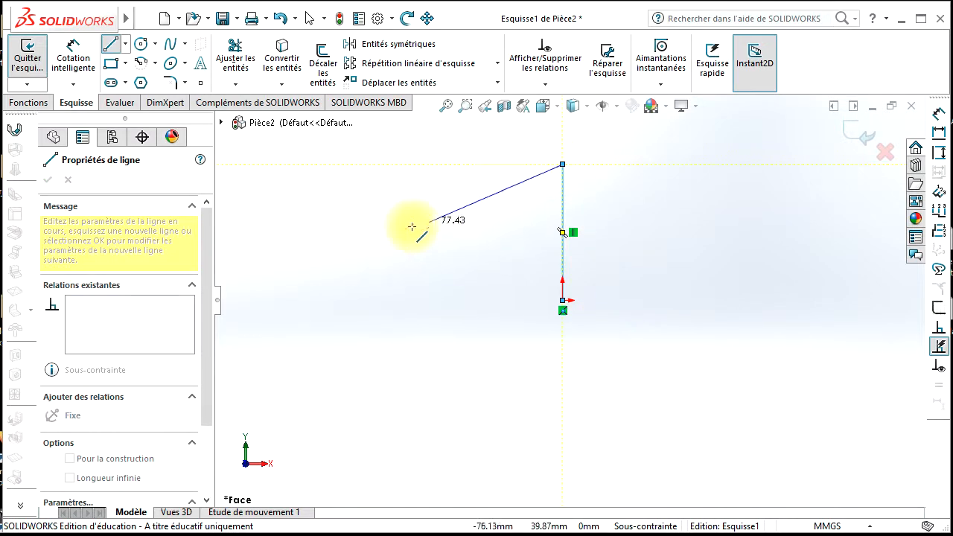
key("Escape")
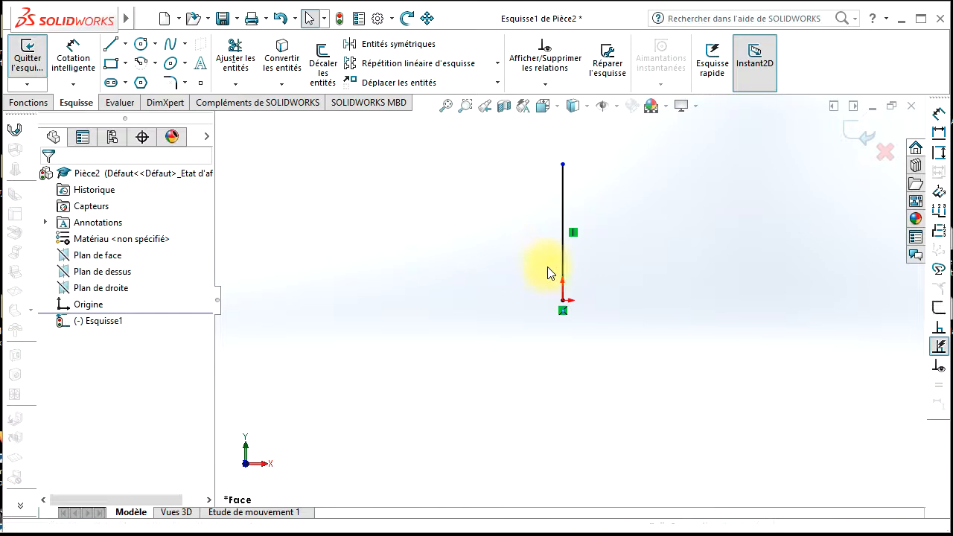
Sketch a horizontal line about 74 mm long from the origin in the positive X direction
left_click(112, 44)
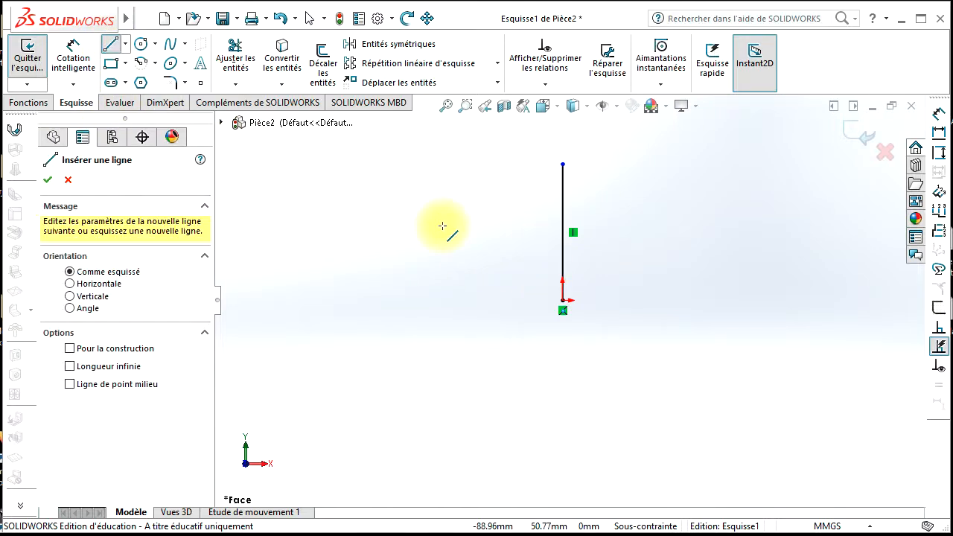
left_click(563, 300)
left_click(705, 301)
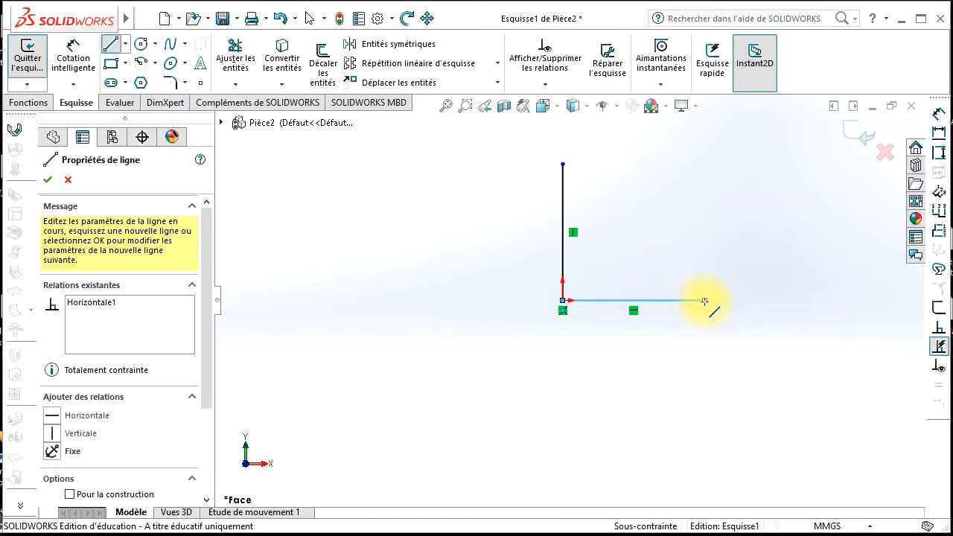
left_click(703, 300)
key("Escape")
Set the vertical line's length to 80 mm and try to change its angle
left_click(564, 206)
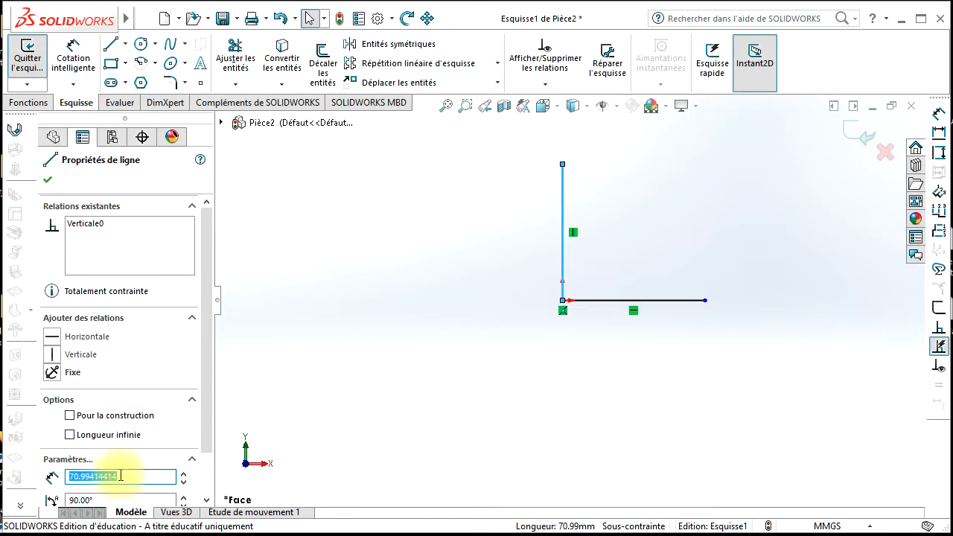
type("80")
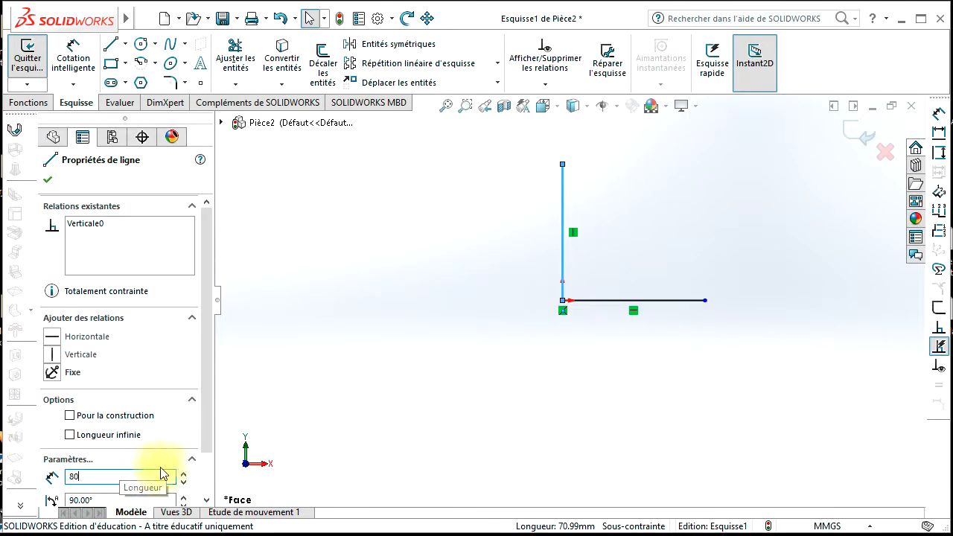
left_click(111, 497)
double_click(111, 497)
type("10")
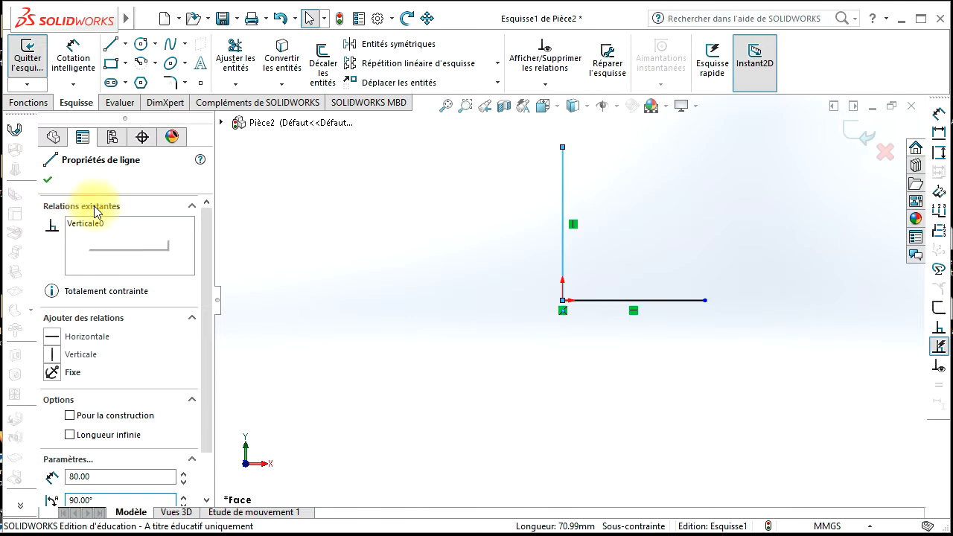
Delete the line's vertical relation and set its angle to 100°
left_click(111, 229)
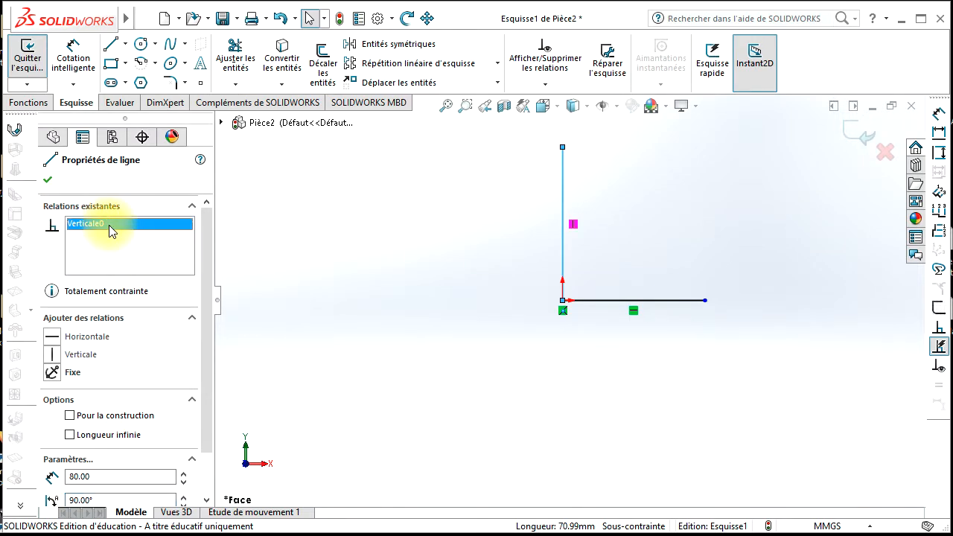
key("Delete")
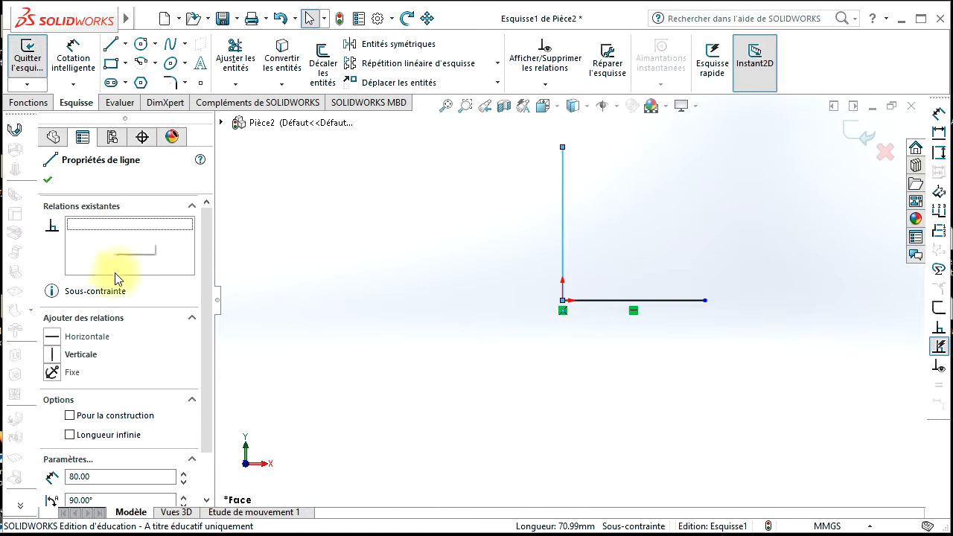
double_click(101, 499)
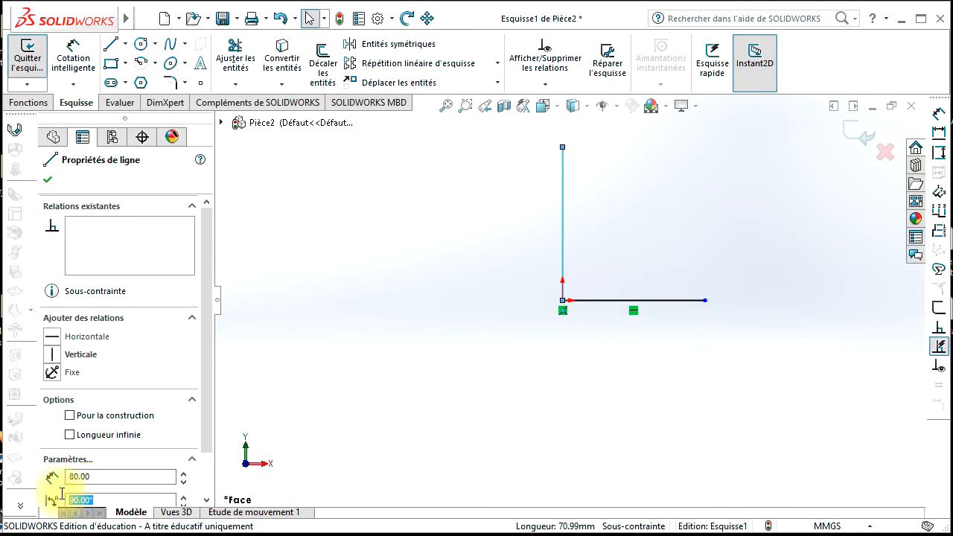
type("1")
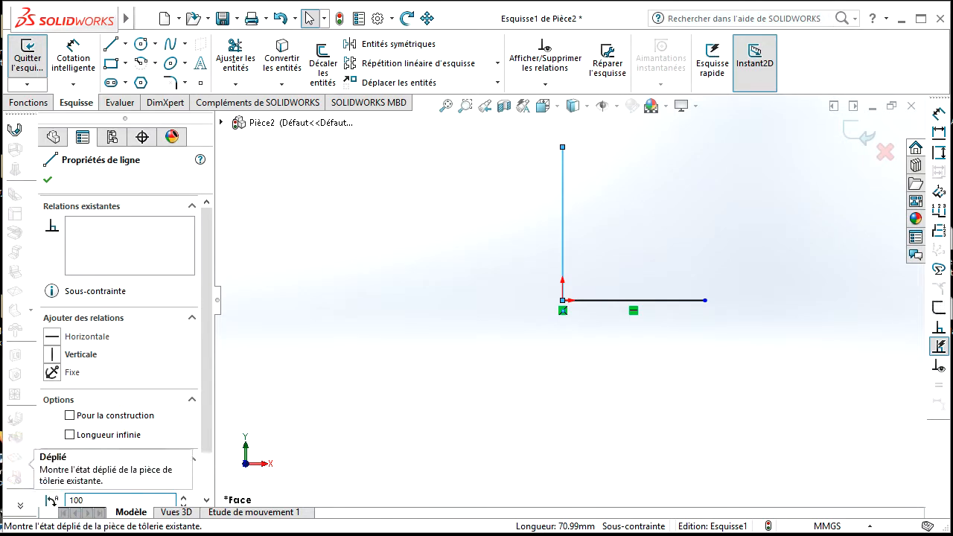
type("00")
key("Return")
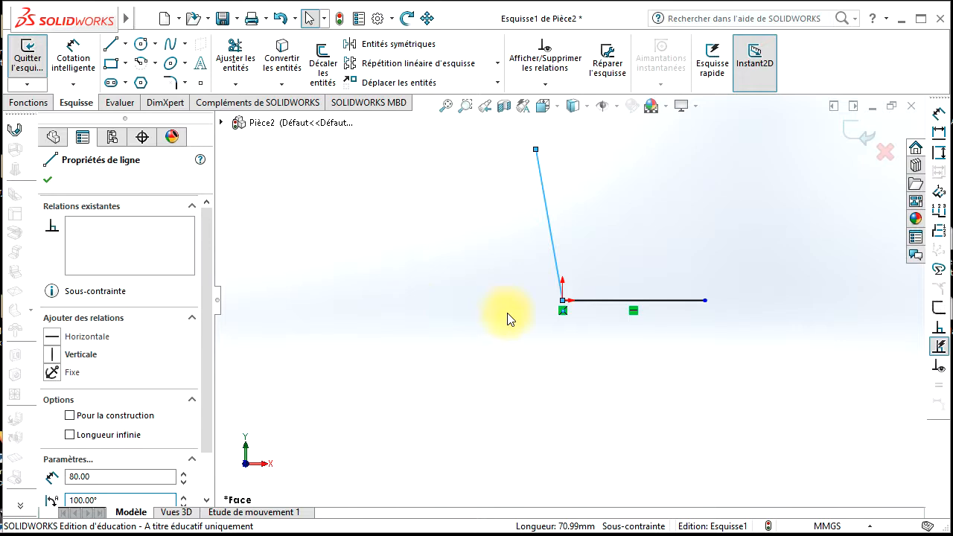
Set the horizontal line's length to 60 mm
left_click(608, 301)
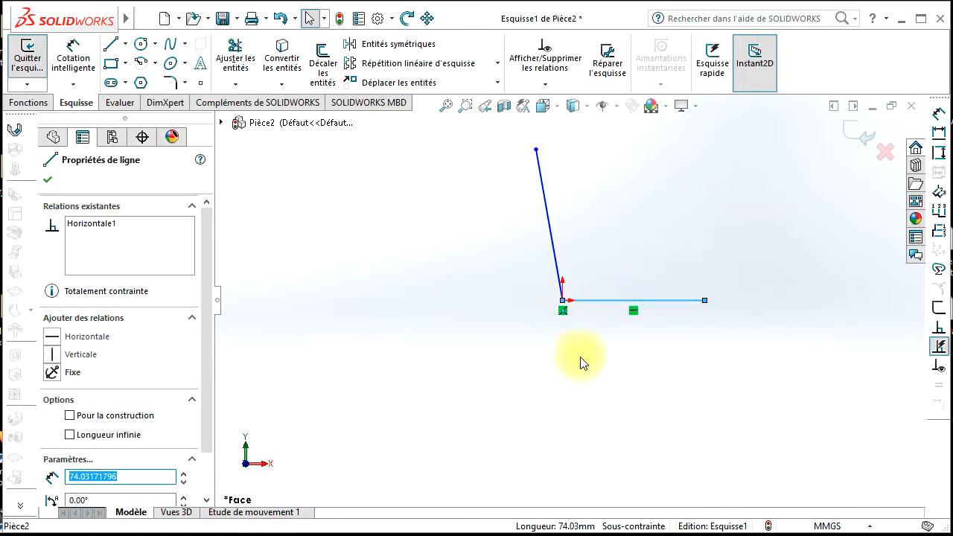
type("60.00")
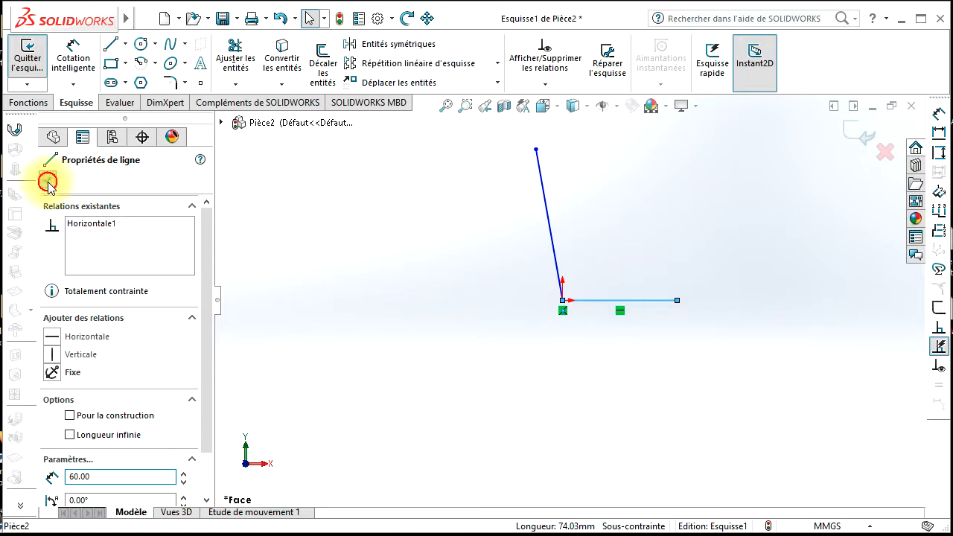
left_click(48, 182)
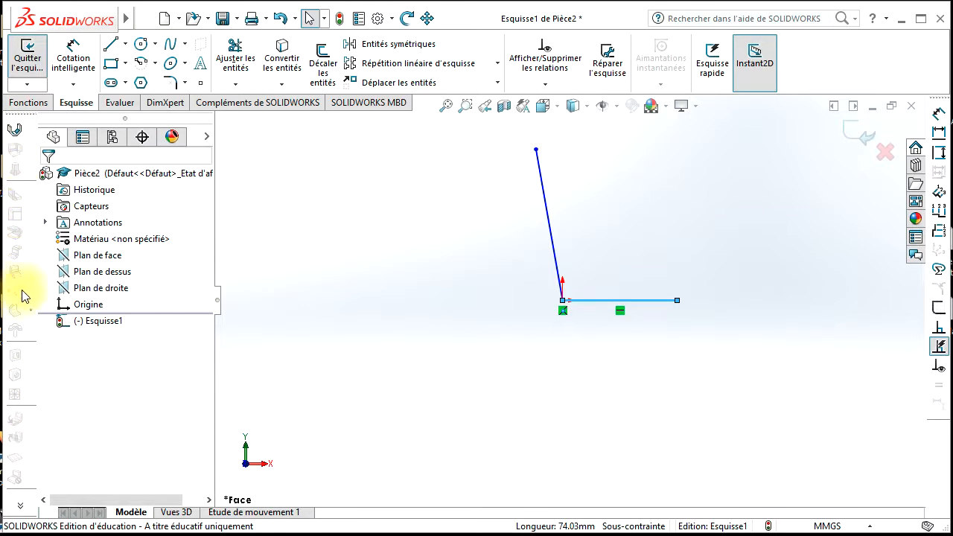
Create a sheet metal base flange from the open profile with a blind depth of 100 mm and a 3 mm thickness
left_click(14, 132)
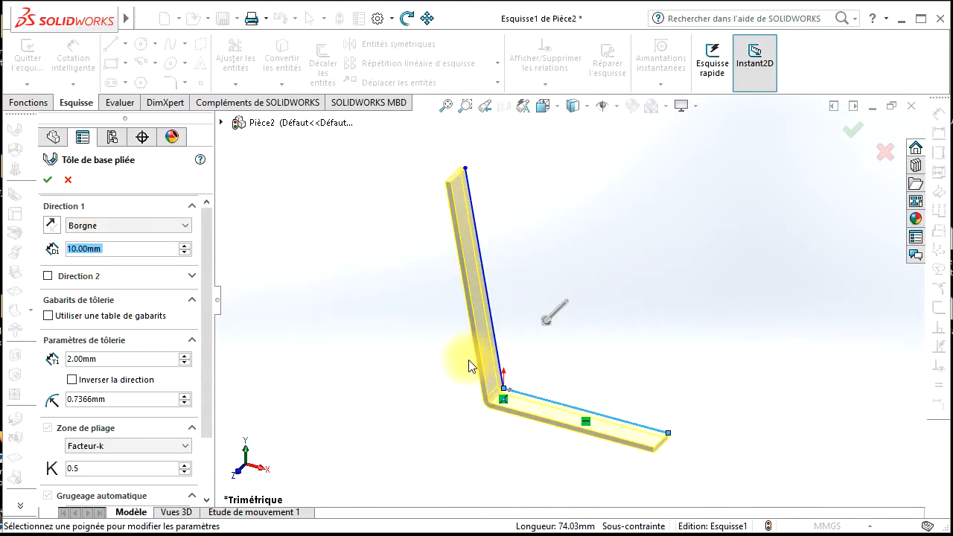
double_click(108, 250)
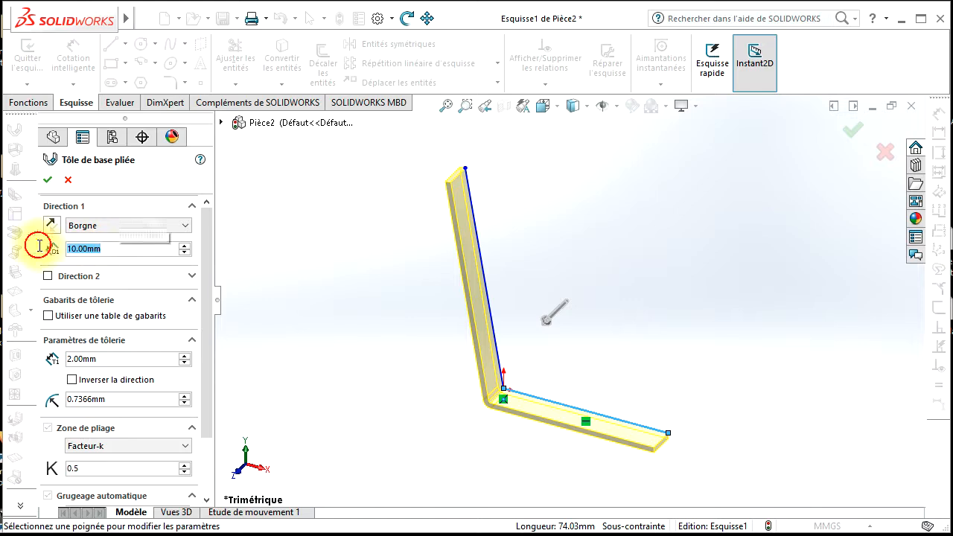
type("100")
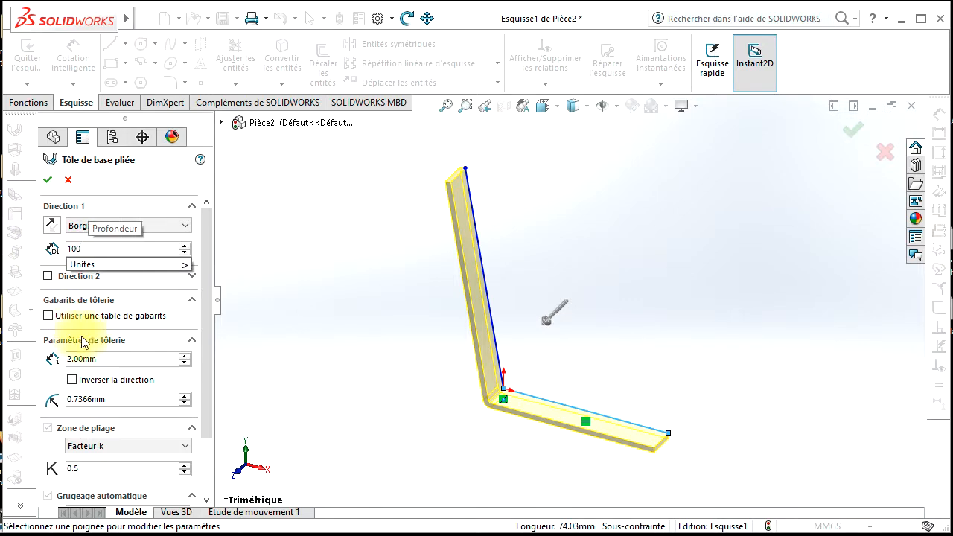
left_click(66, 365)
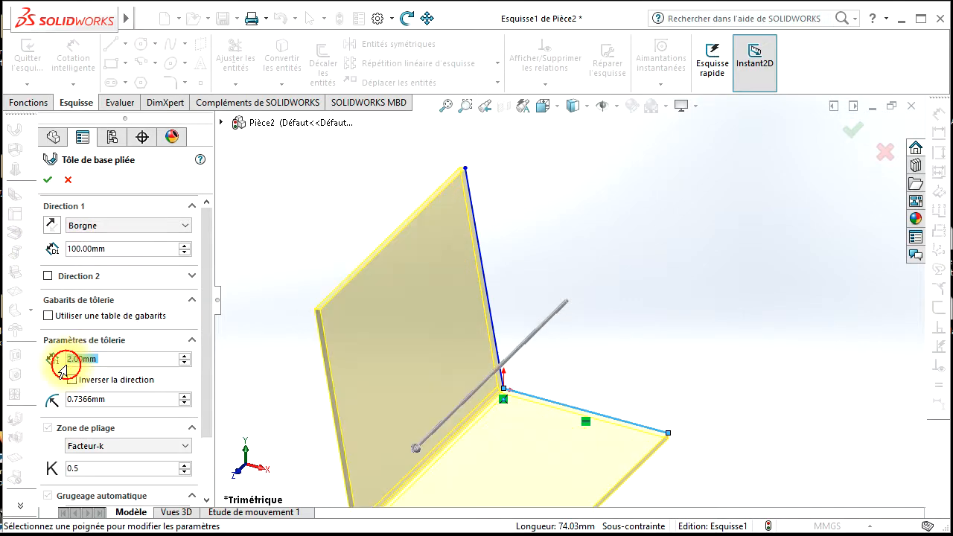
double_click(103, 358)
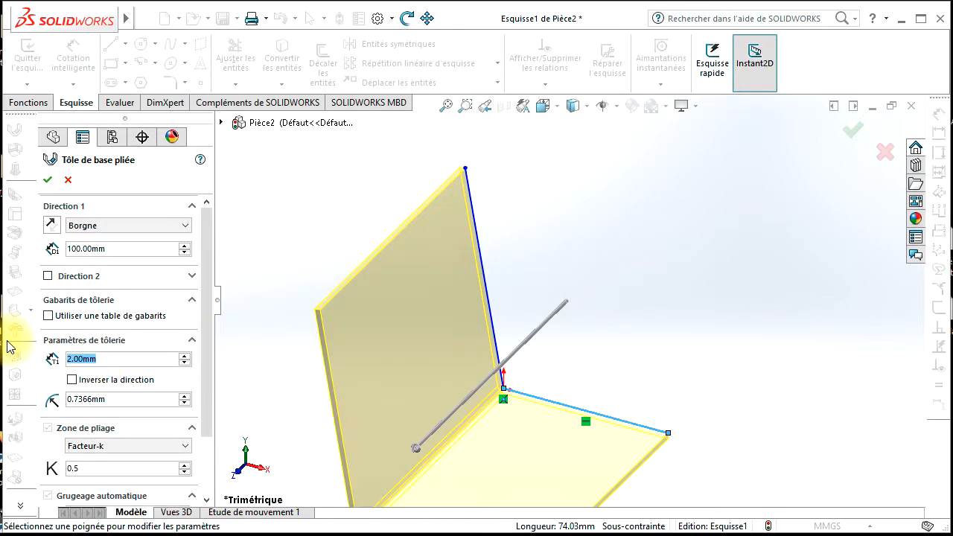
type("3")
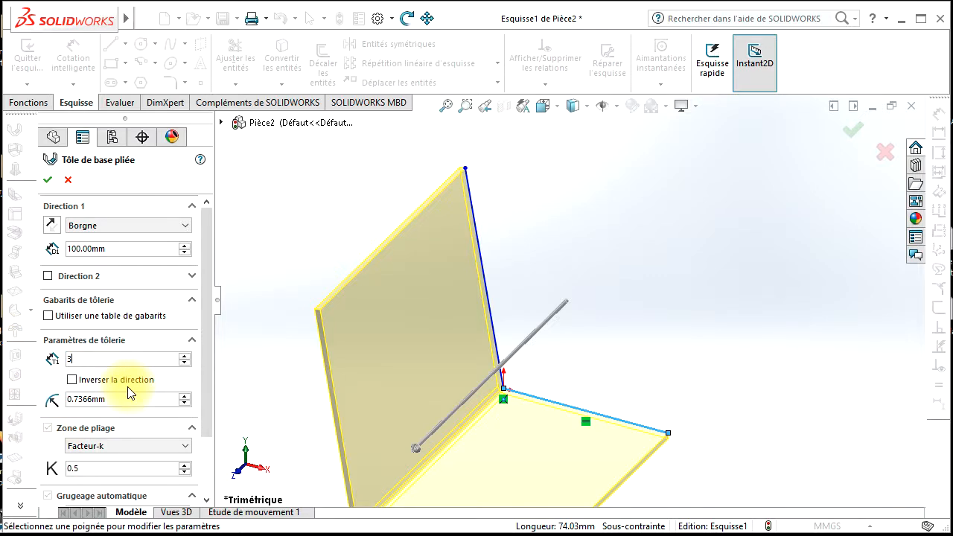
left_click(47, 180)
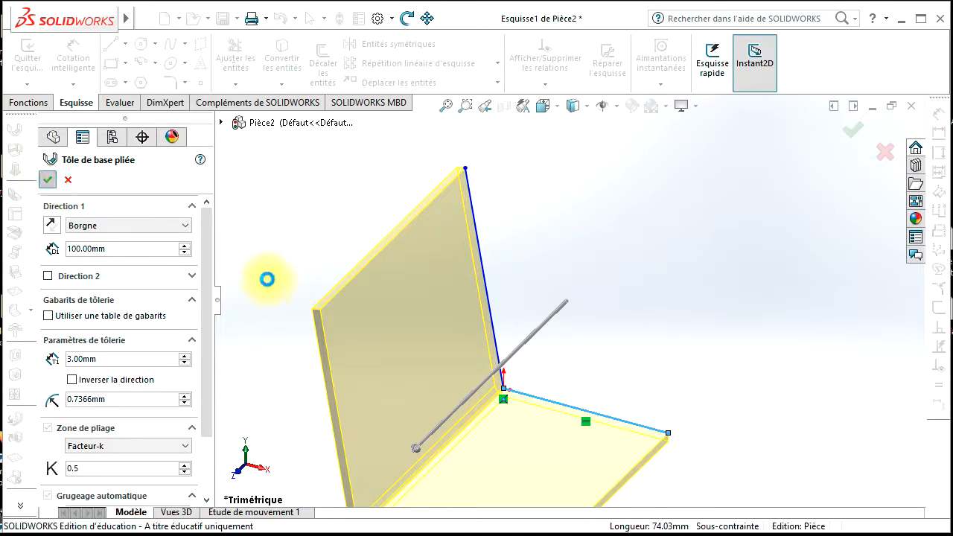
Reopen the base flange's profile sketch for editing
left_click(447, 106)
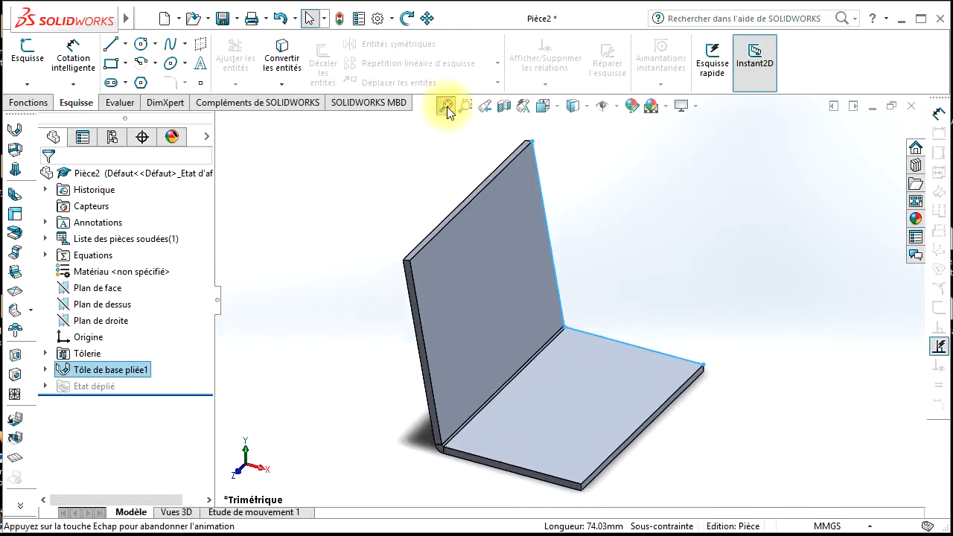
left_click(407, 18)
left_click_drag(522, 199, 506, 179)
left_click(427, 17)
left_click_drag(543, 261, 537, 241)
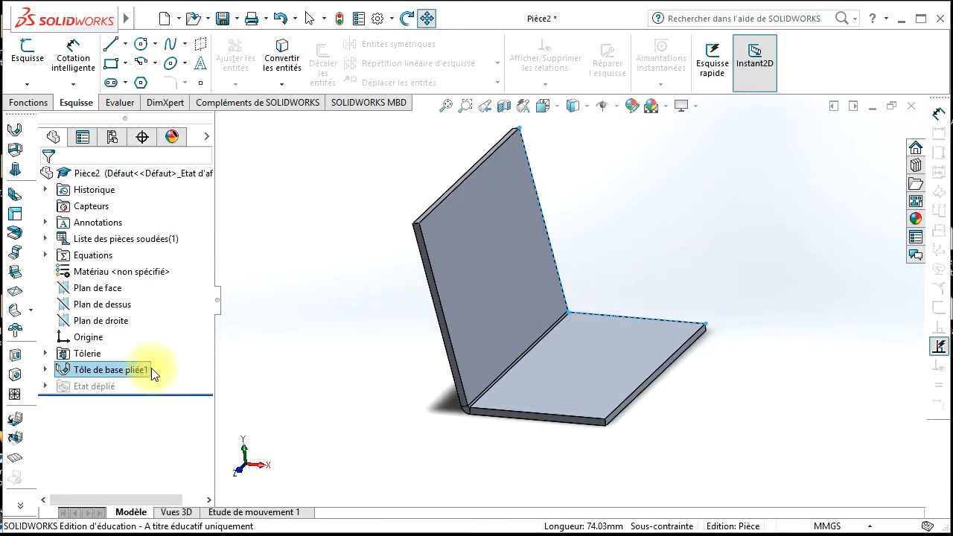
right_click(87, 371)
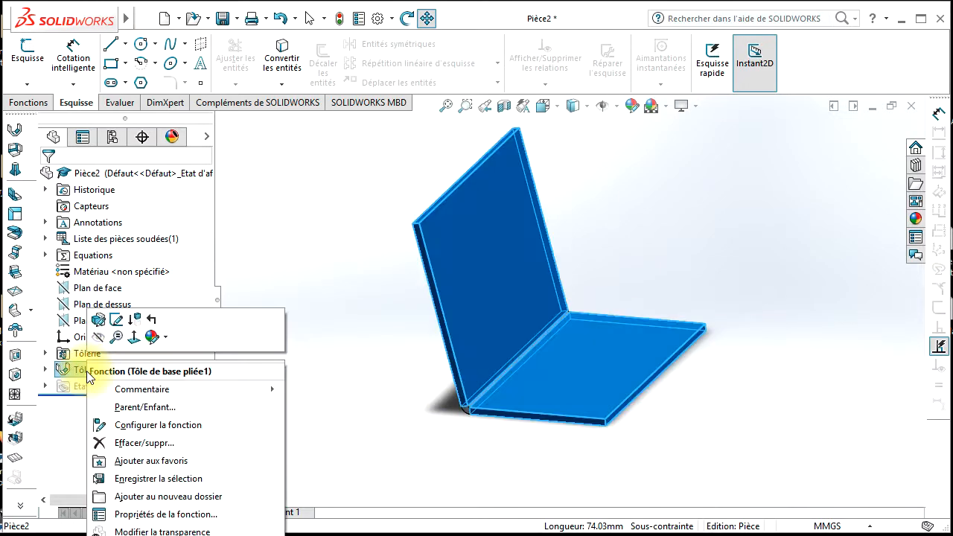
left_click(116, 321)
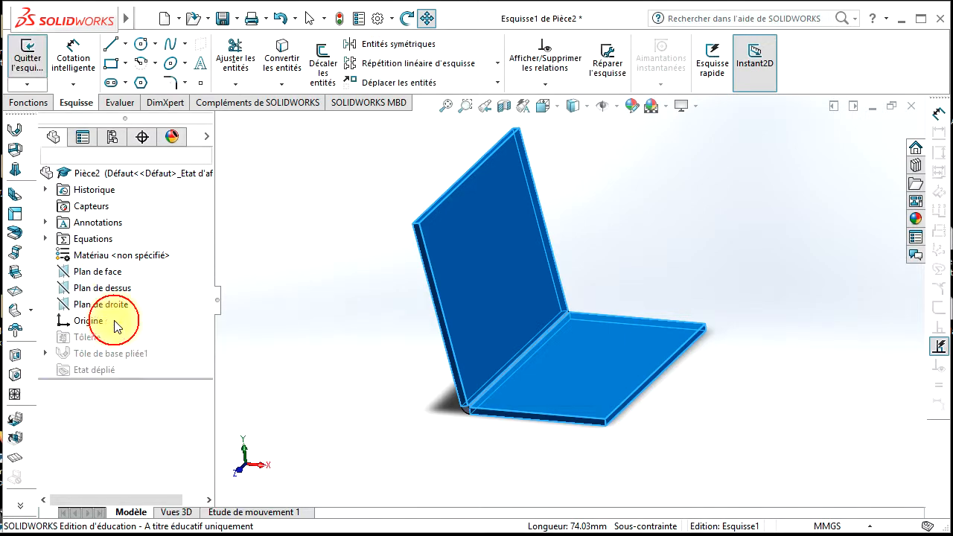
Try to change the horizontal line's angle, and delete the line's horizontal relation
left_click(617, 322)
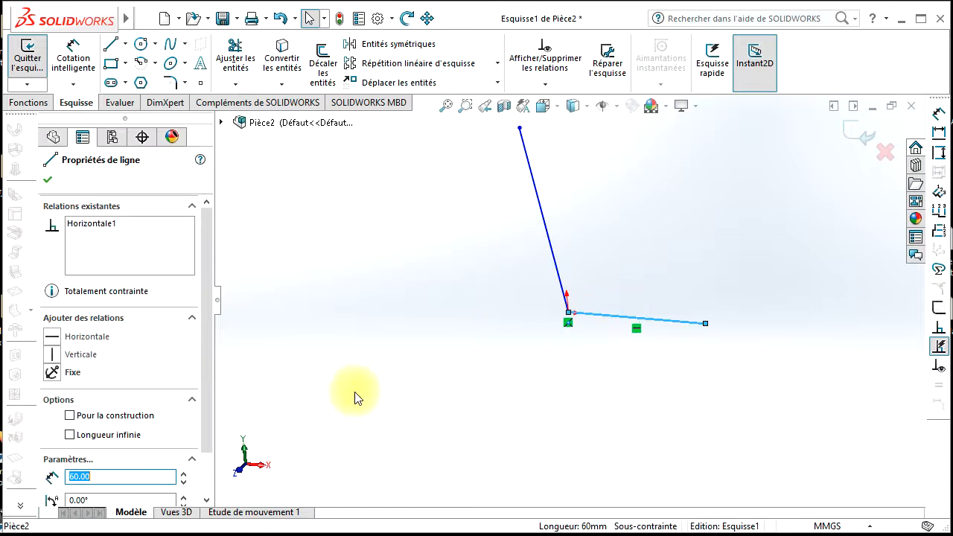
scroll(106, 478, "down", 2)
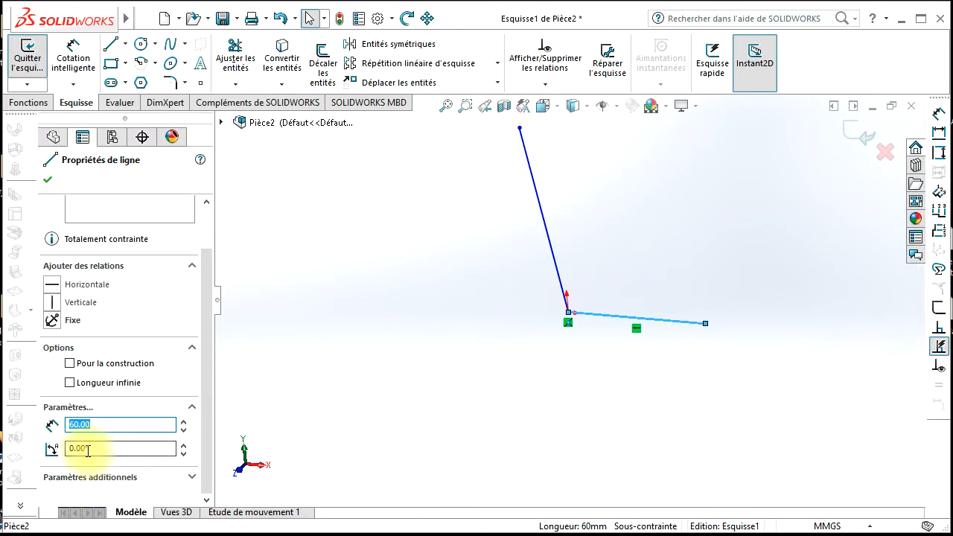
left_click_drag(99, 449, 52, 438)
type("4")
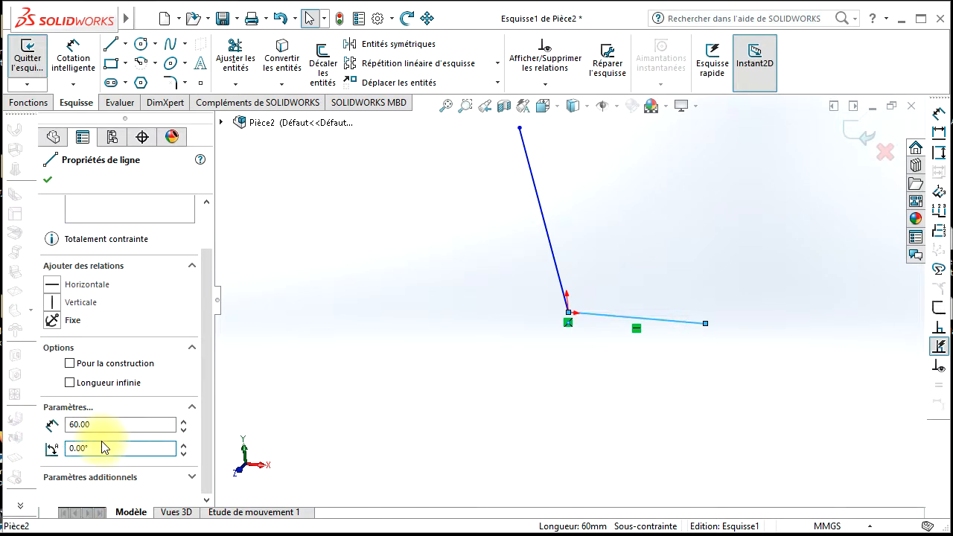
scroll(121, 266, "up", 2)
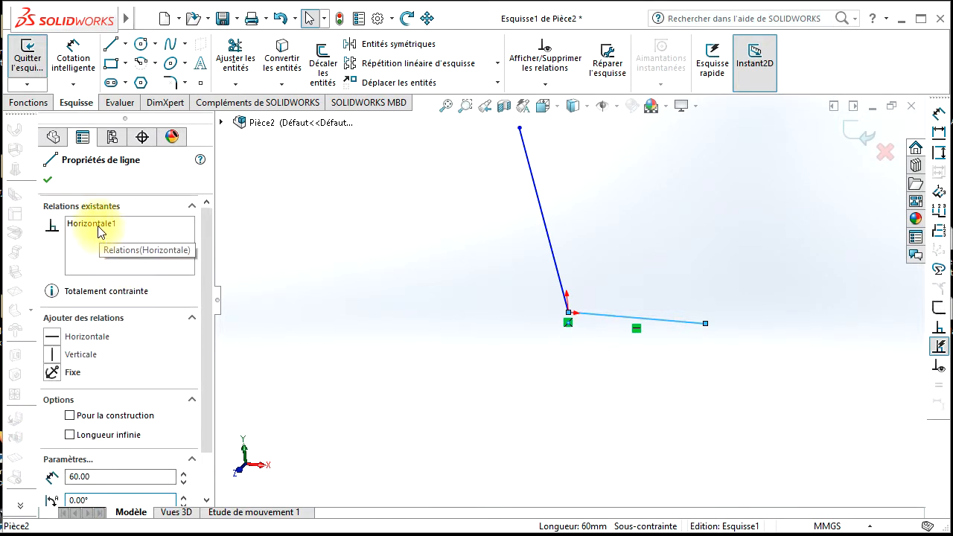
left_click(107, 228)
key("Delete")
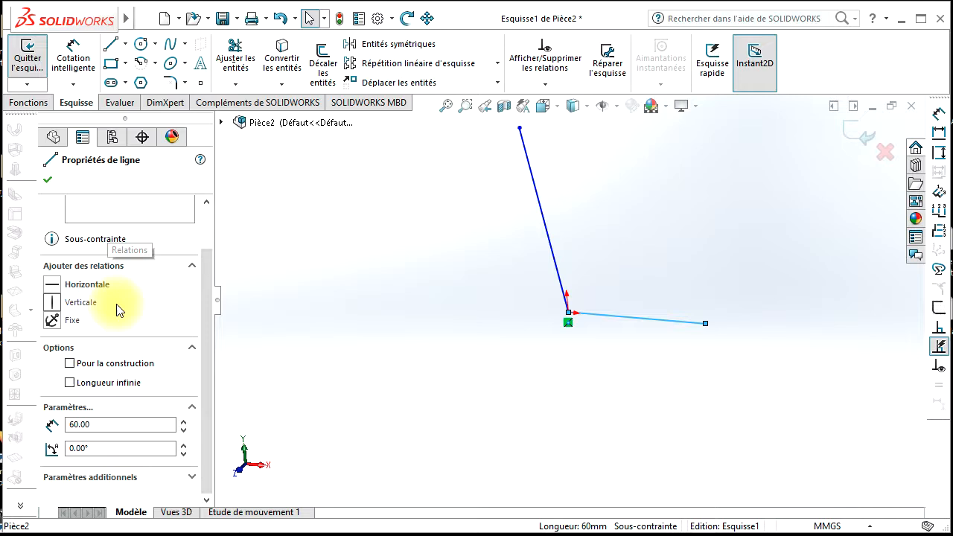
Try a 10° angle on the 60 mm profile line, reset it to 0°, and exit the sketch by rebuilding the part
left_click(96, 448)
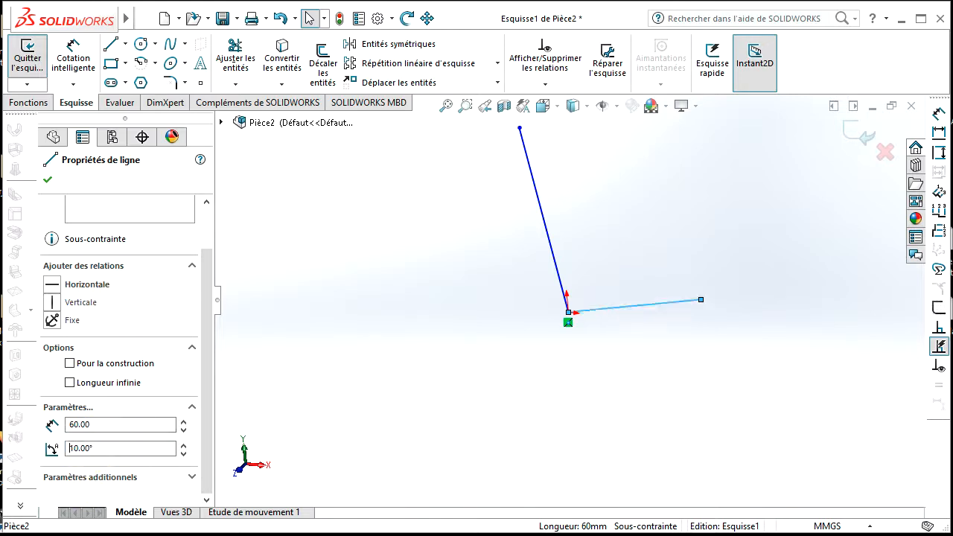
left_click_drag(101, 448, 66, 441)
key("Return")
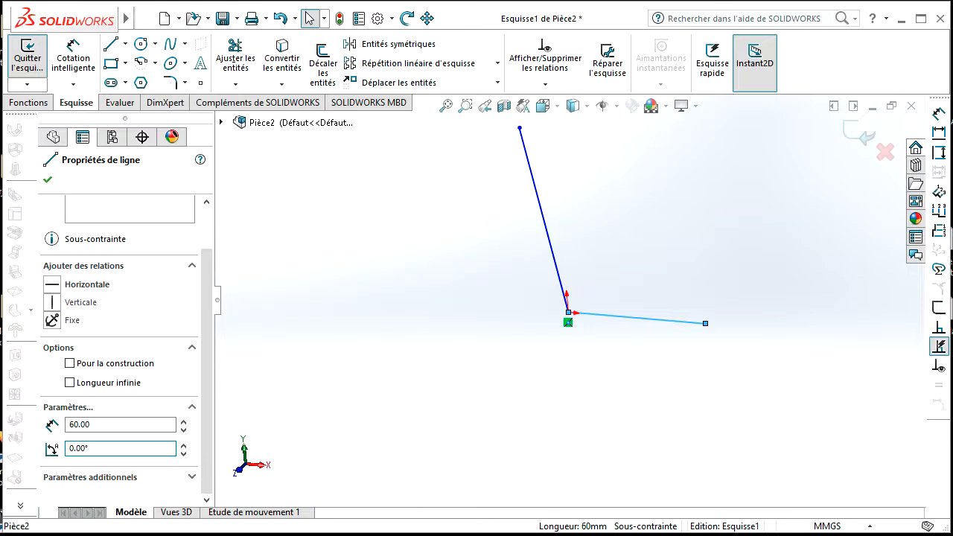
left_click(47, 179)
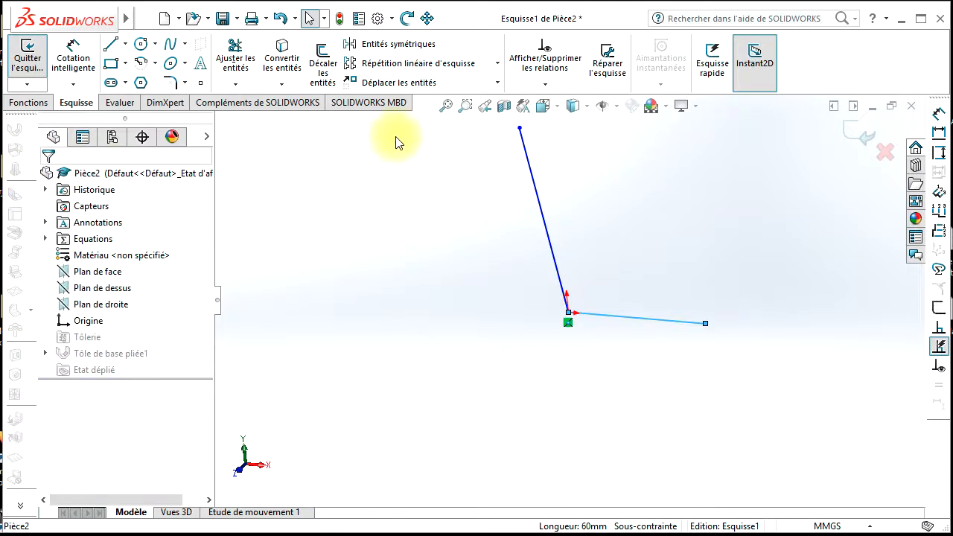
left_click(339, 20)
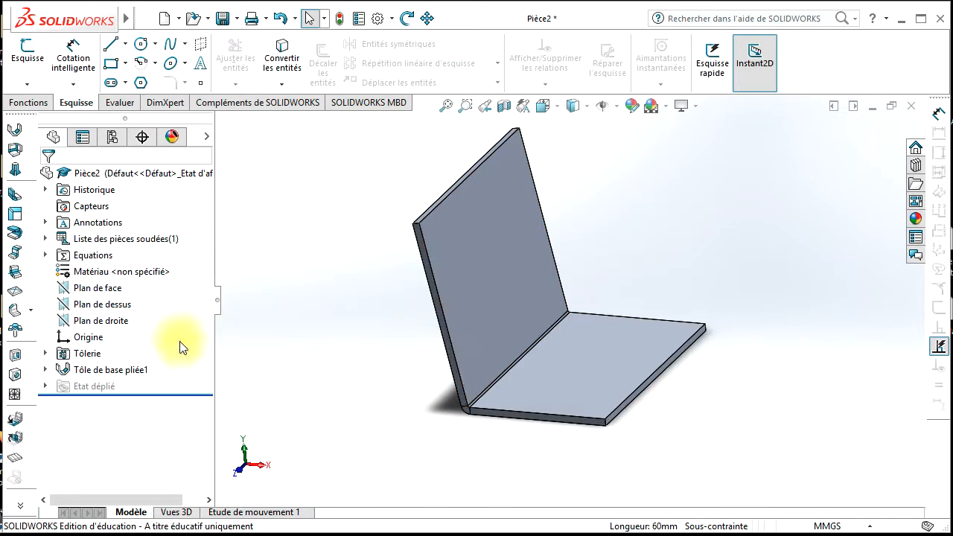
Edit the base flange to override the default sheet metal parameters and set its thickness to 2 mm
right_click(86, 370)
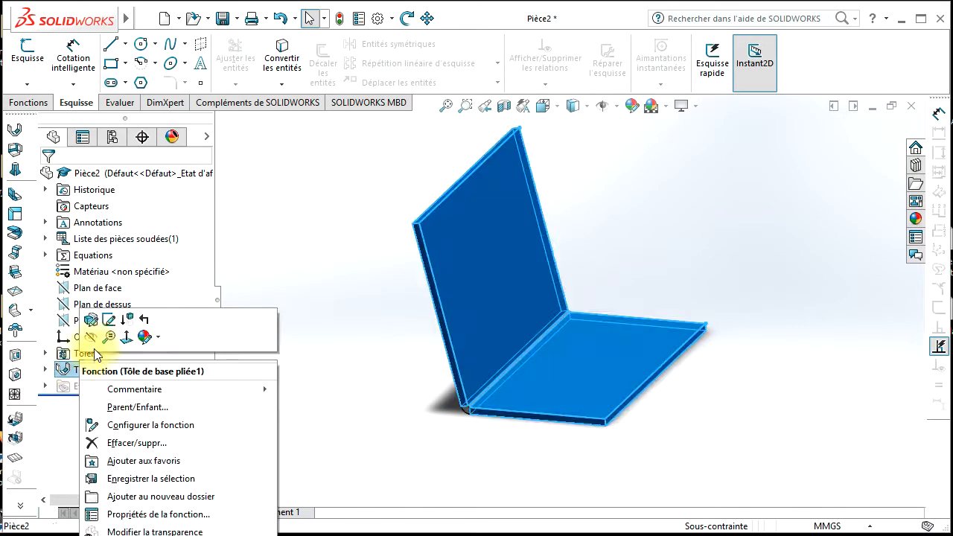
left_click(90, 322)
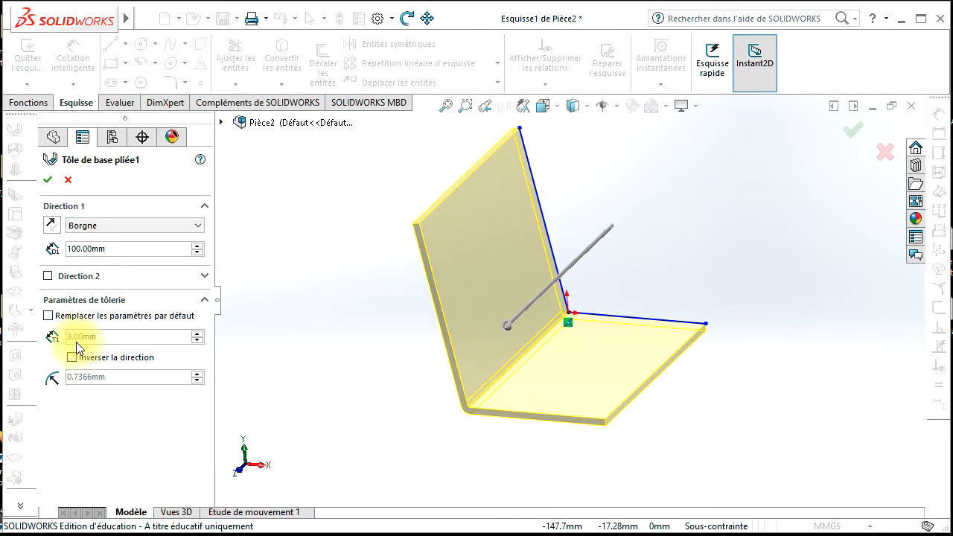
left_click(48, 318)
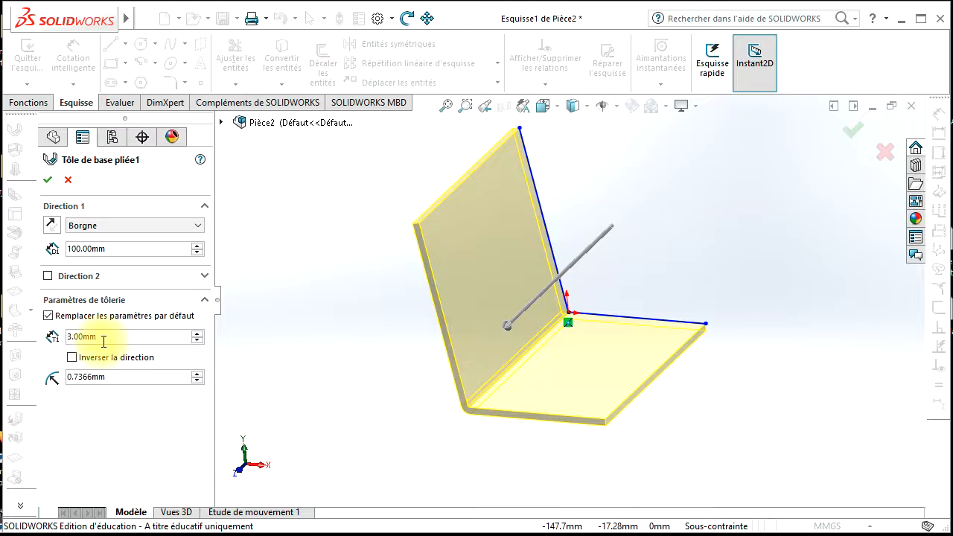
left_click(48, 317)
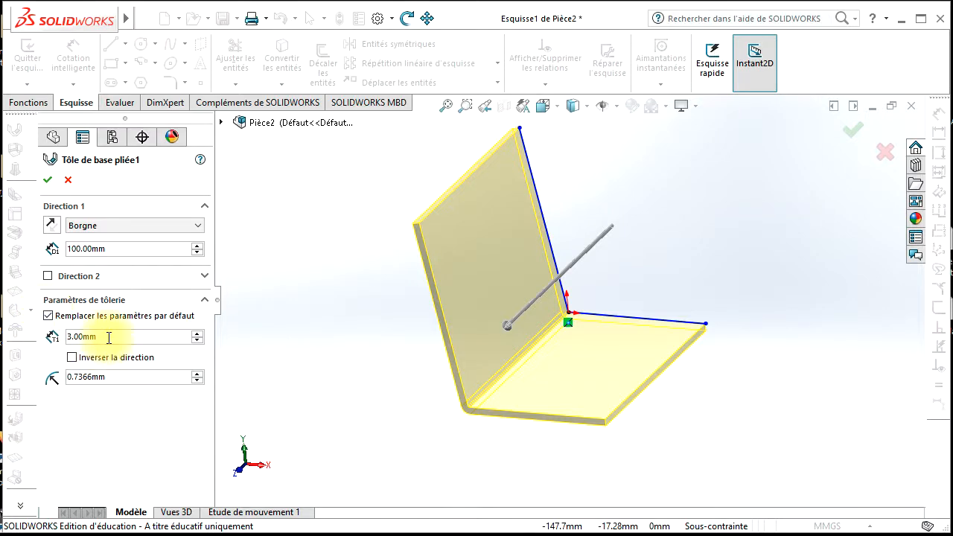
type("2")
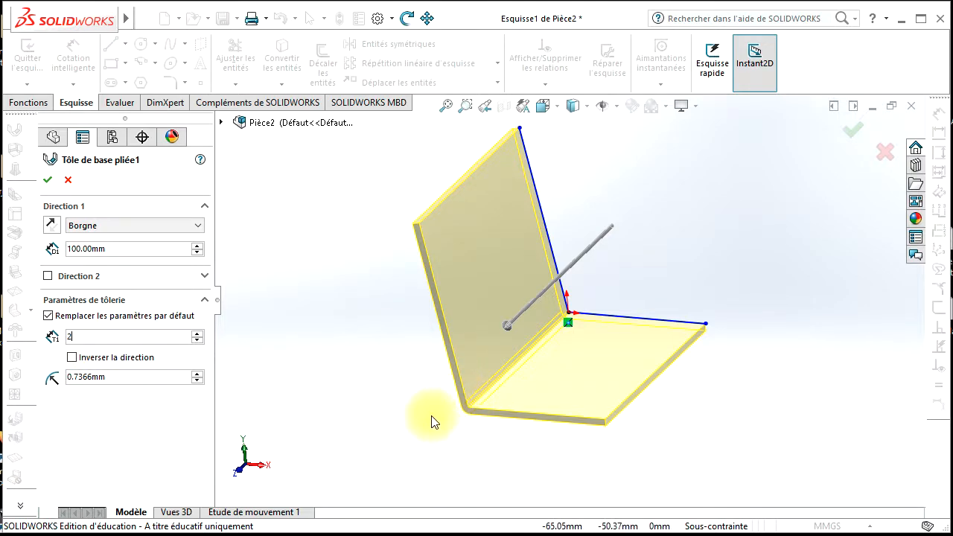
left_click(47, 177)
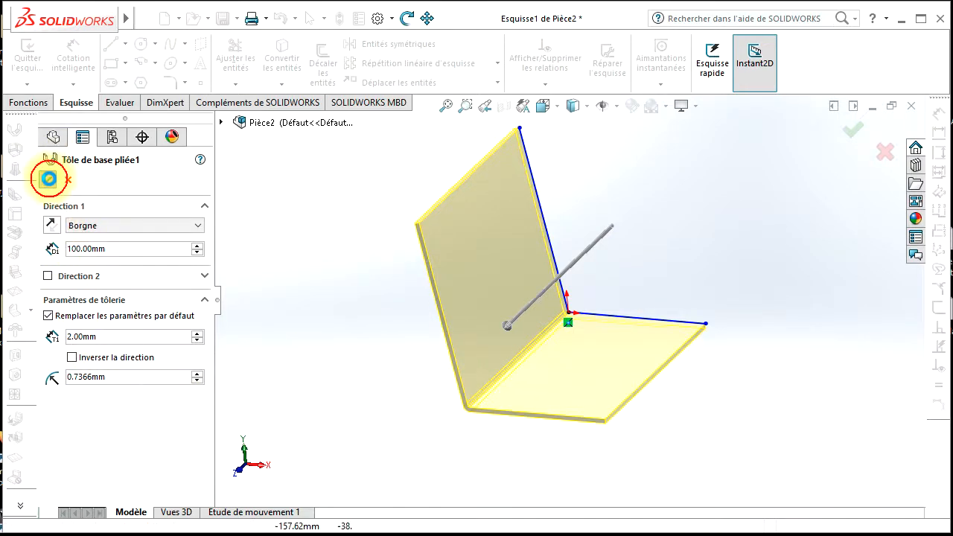